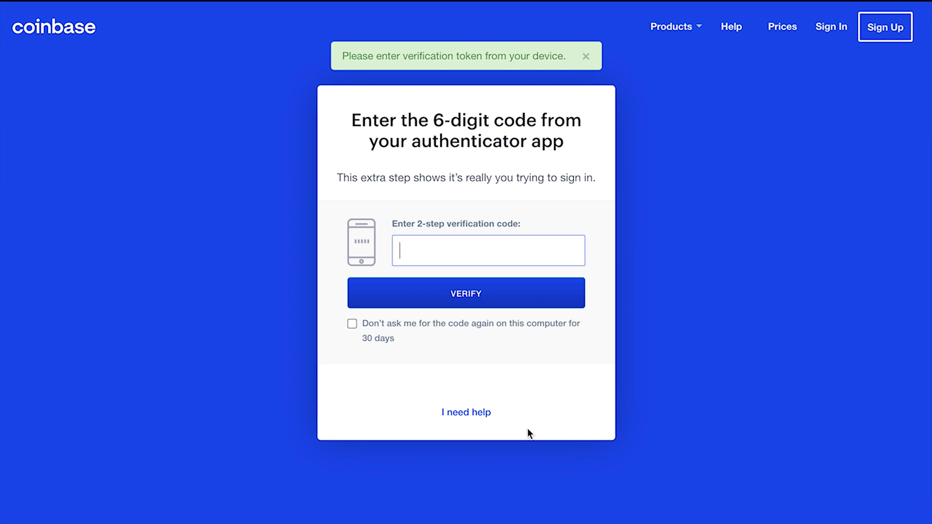
Step: Open the 2-step verification help panel listing the 'I can't access my authenticator app anymore' option
left_click(500, 422)
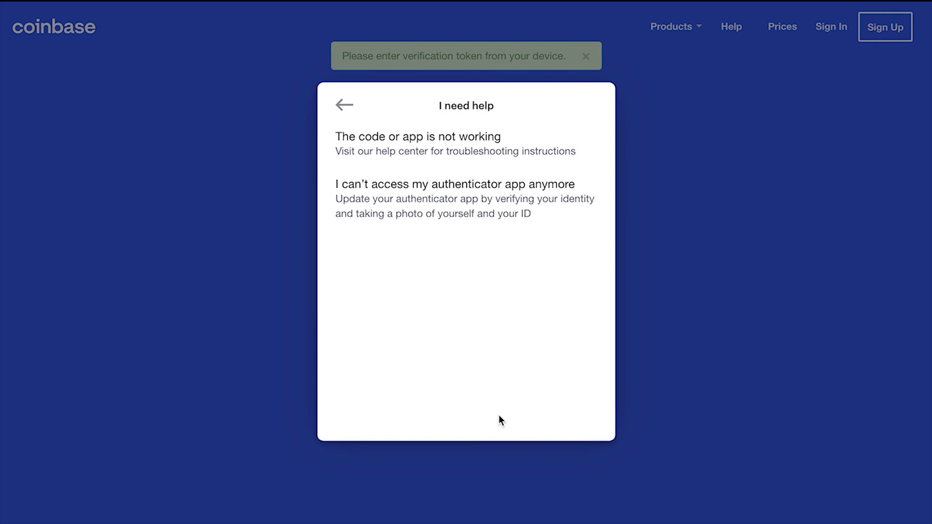